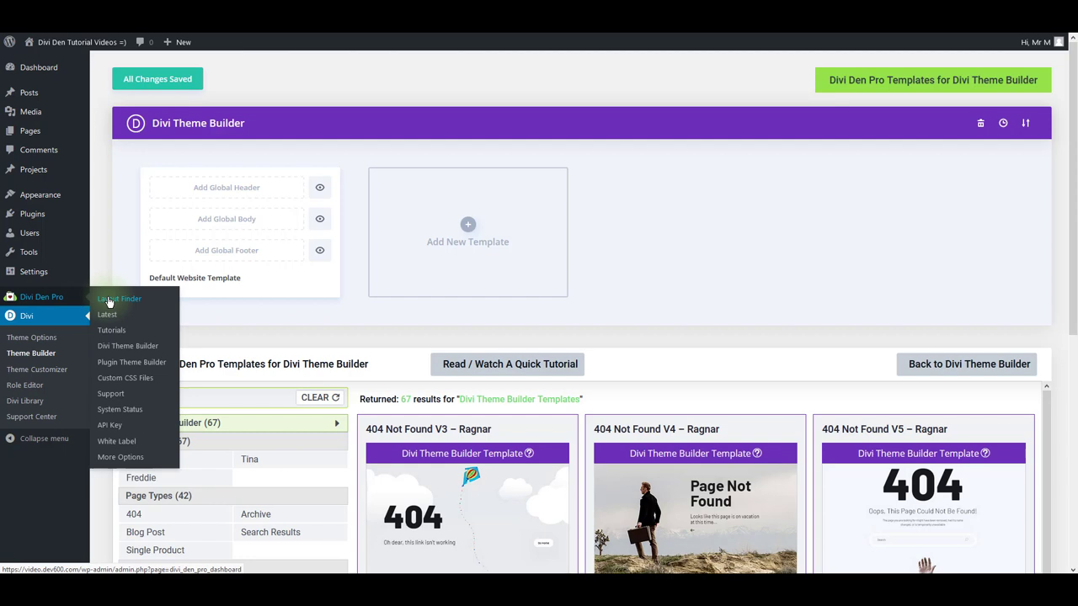
# Filter Layout Finder to Theme Builder navigation menus and download the Idun Navigation Menu – Ragnar JSON
pyautogui.click(109, 301)
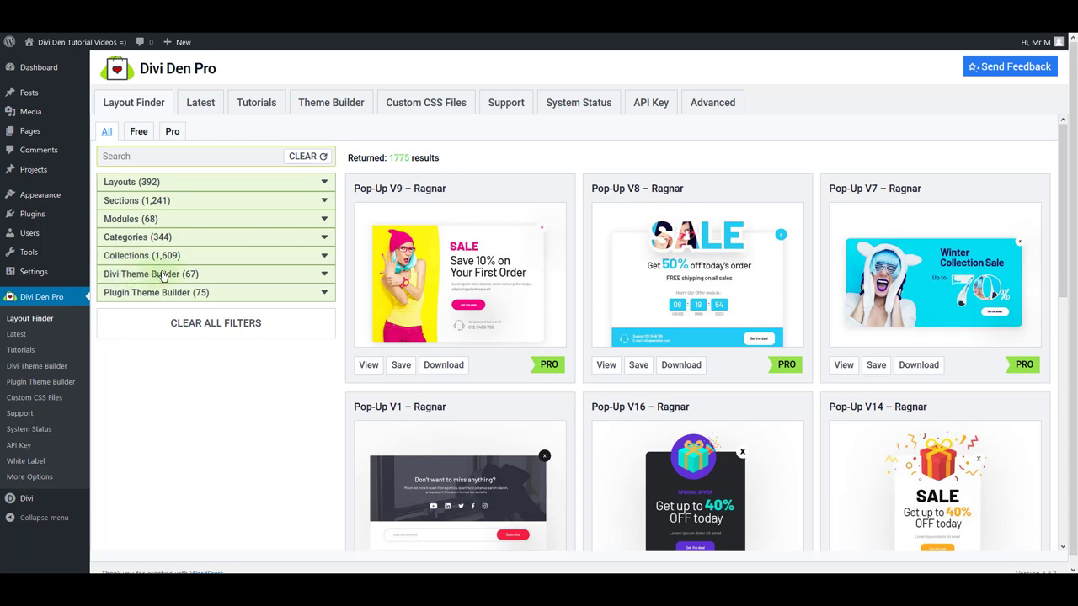
pyautogui.click(163, 275)
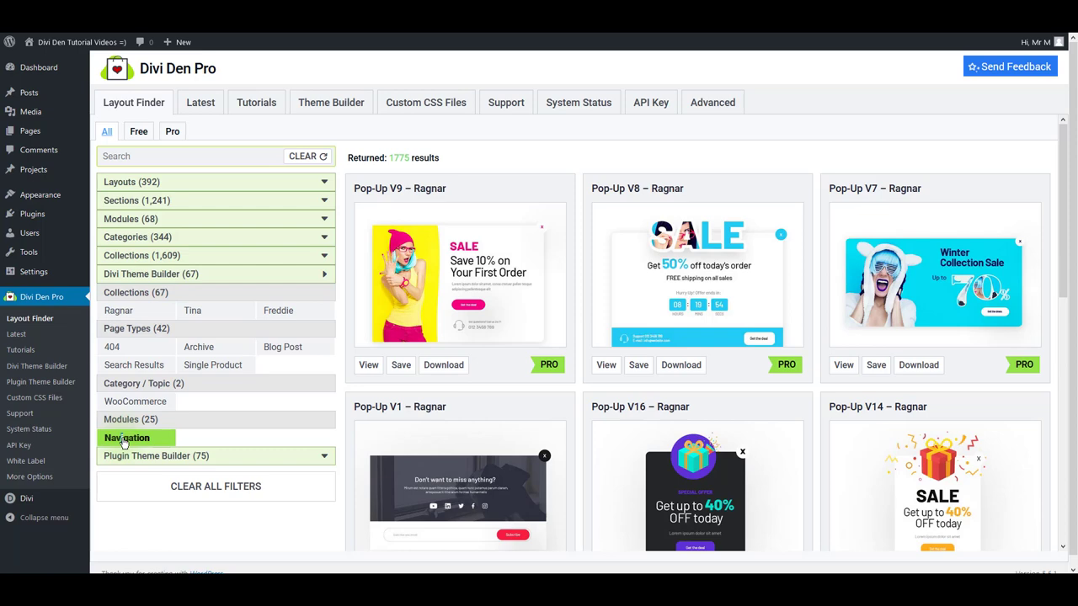
pyautogui.click(123, 440)
pyautogui.scroll(-1, 542, 408)
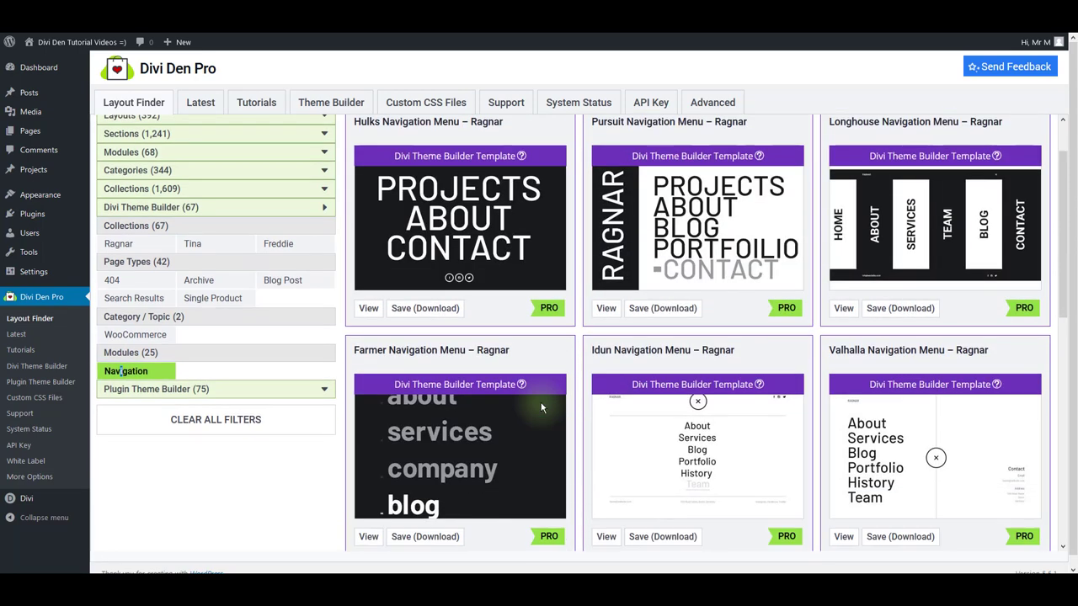
pyautogui.scroll(-2, 542, 408)
pyautogui.click(649, 411)
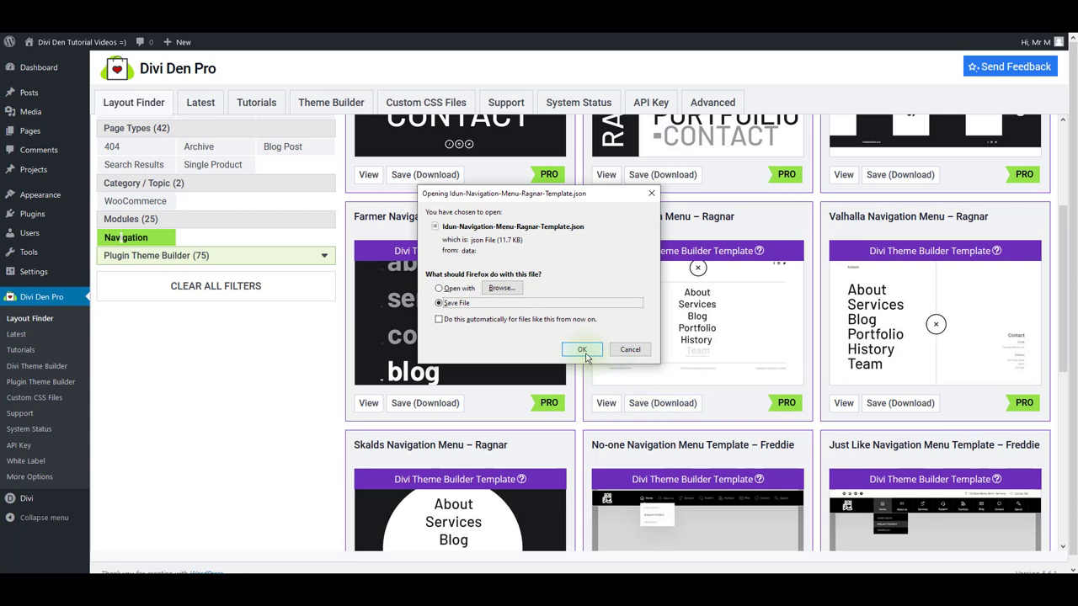
pyautogui.click(583, 350)
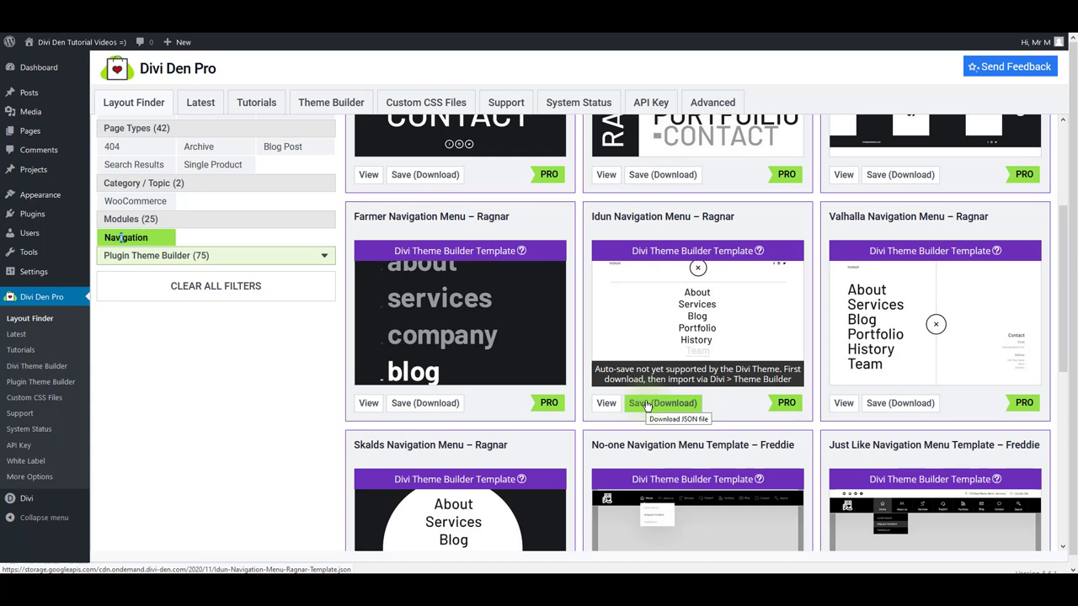
# Clear the Navigation filter, search 'footer', and save a footer layout to the Divi Library
pyautogui.scroll(3, 253, 241)
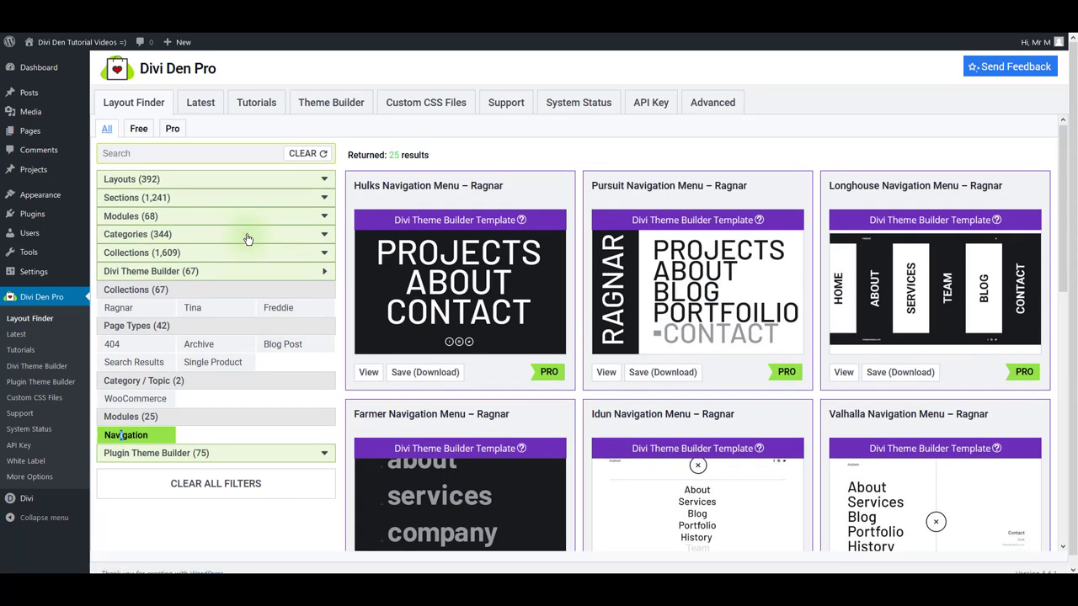
pyautogui.click(294, 158)
pyautogui.click(242, 156)
pyautogui.write('footer')
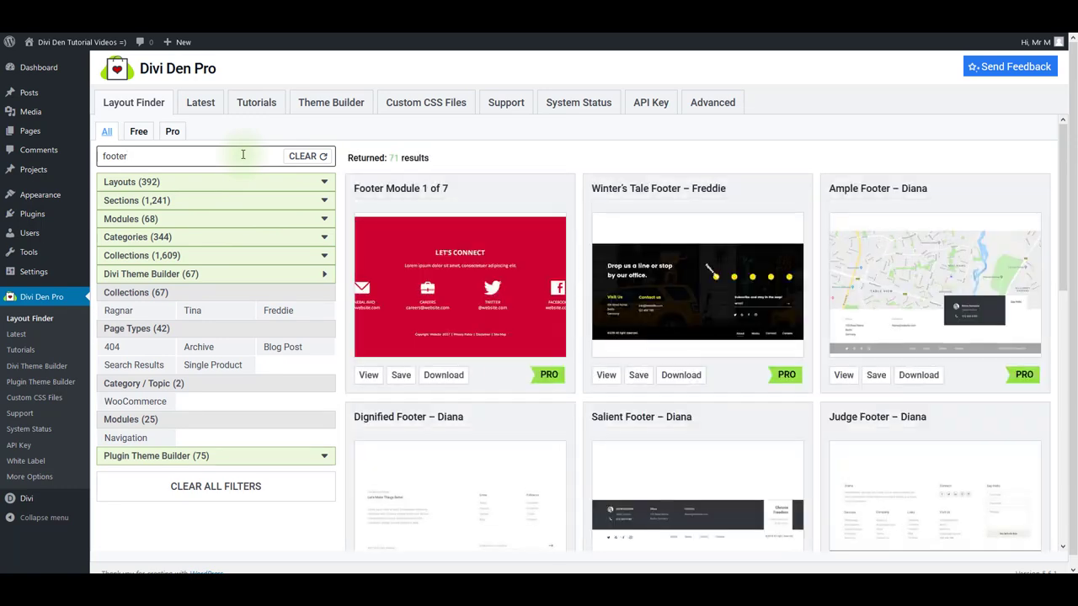
pyautogui.scroll(-2, 534, 322)
pyautogui.scroll(-4, 534, 316)
pyautogui.scroll(-3, 534, 317)
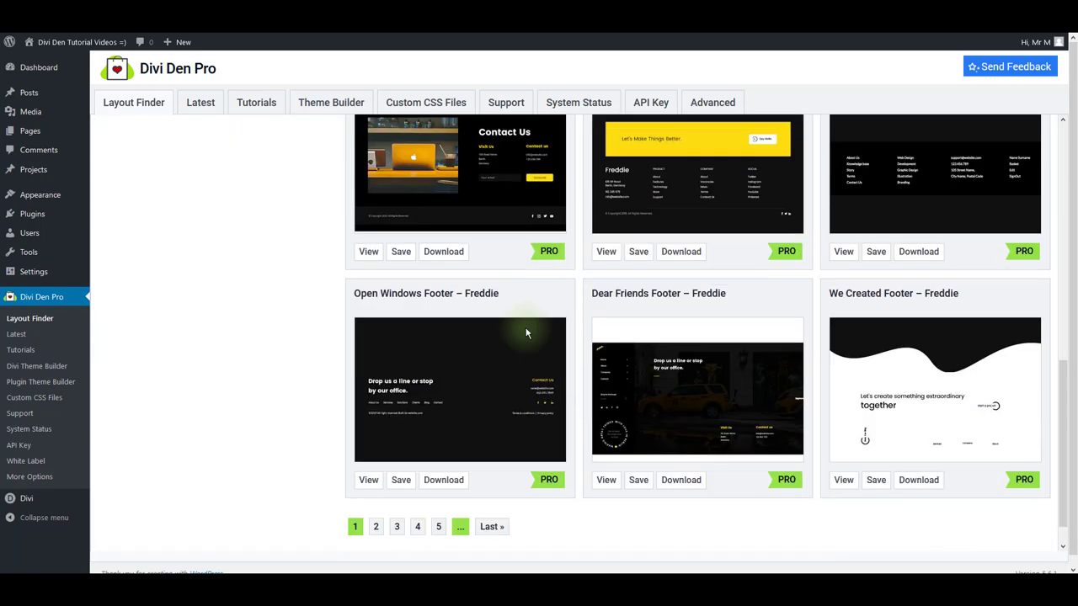
pyautogui.scroll(1, 910, 227)
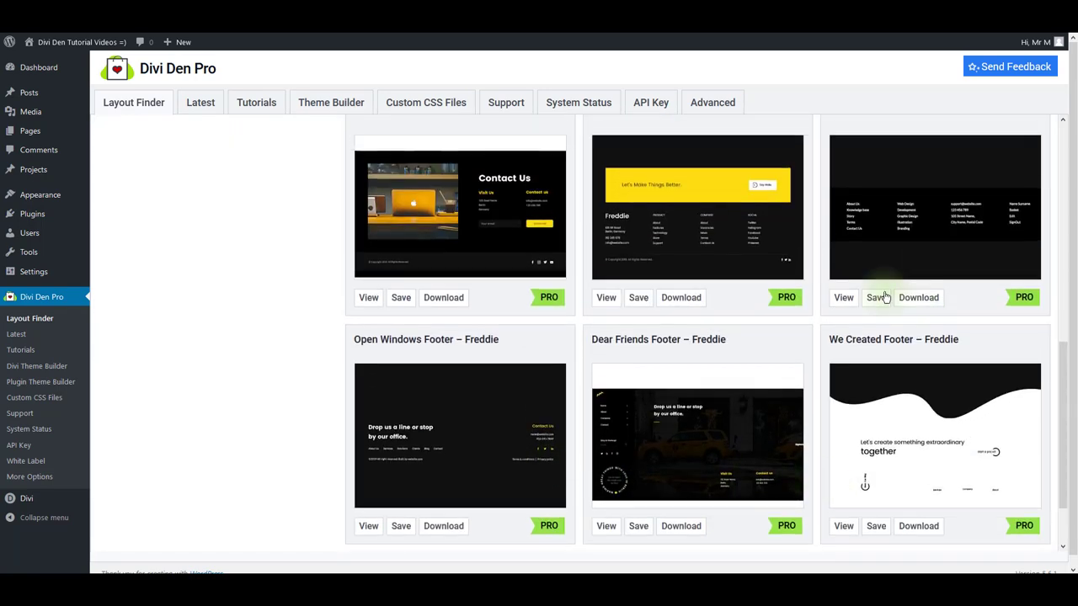
pyautogui.click(875, 298)
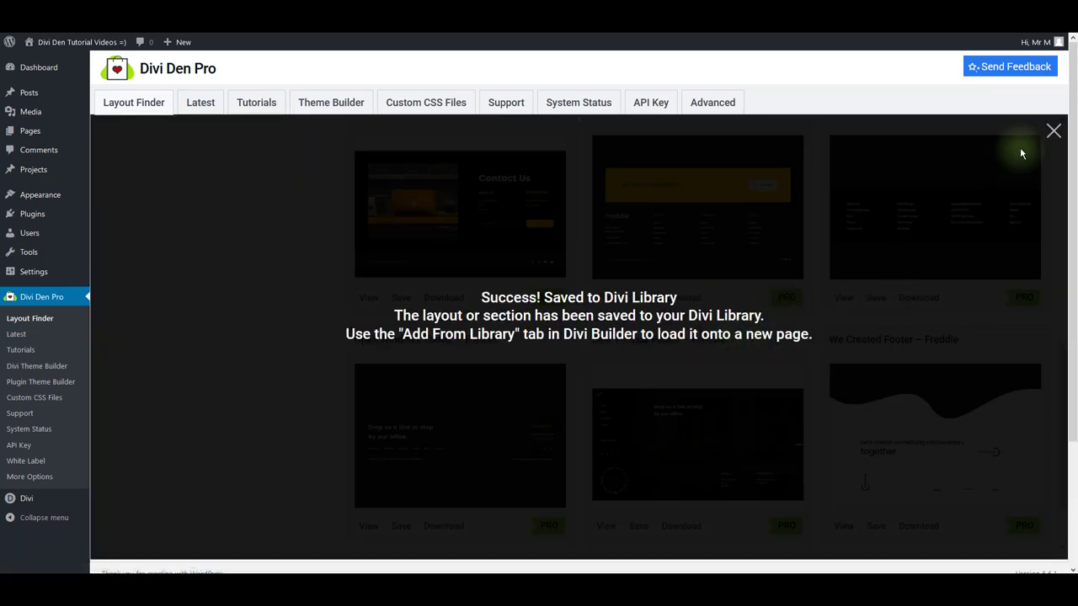
pyautogui.click(1051, 130)
# Search 'content' and save a content layout to the Divi Library
pyautogui.scroll(3, 200, 202)
pyautogui.scroll(3, 202, 193)
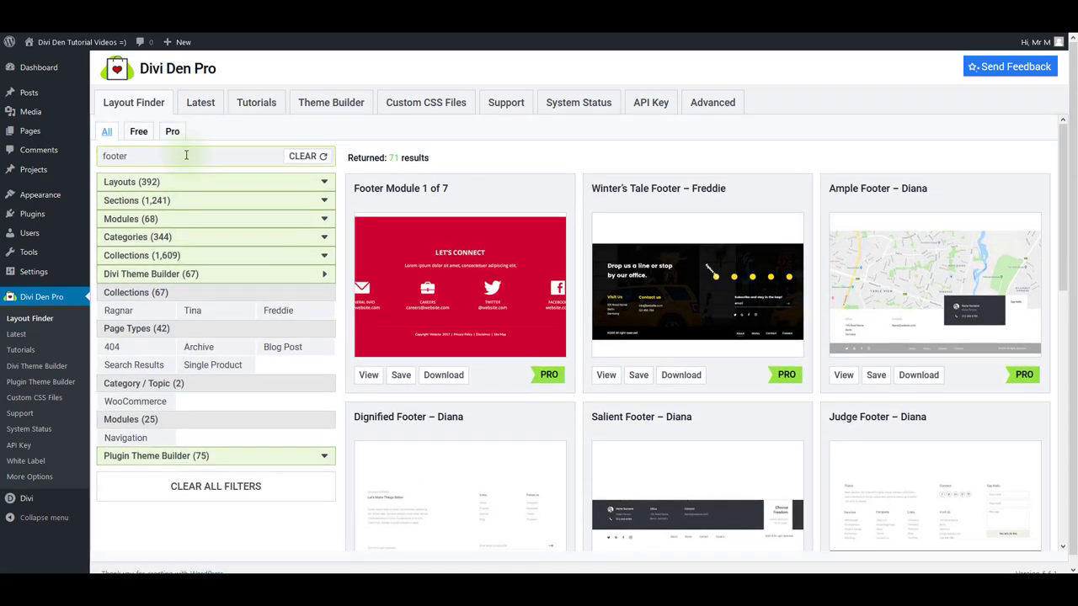
pyautogui.doubleClick(186, 155)
pyautogui.write('content')
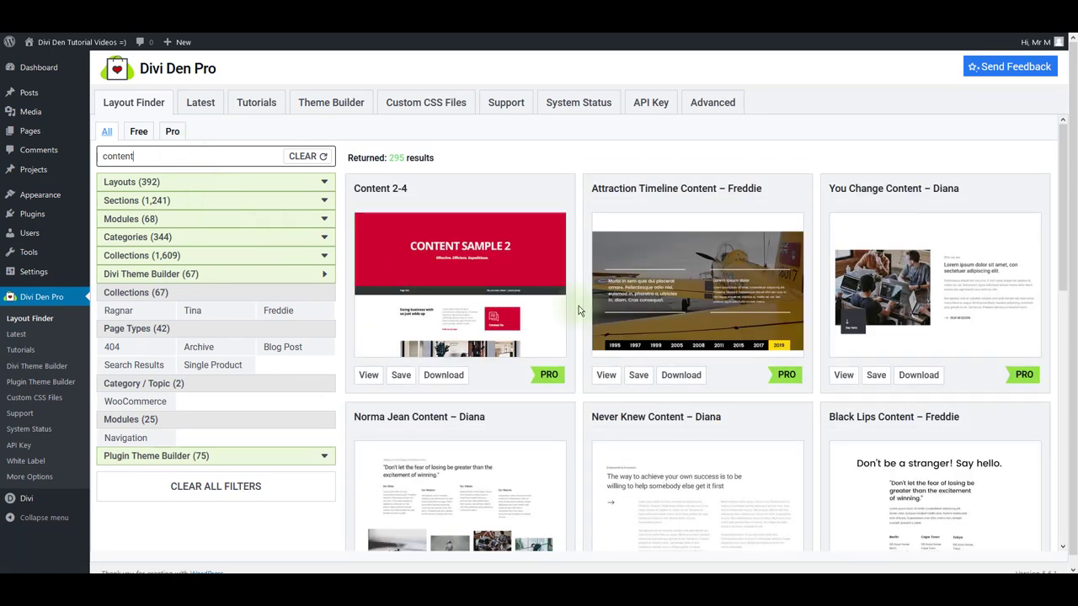
pyautogui.scroll(-3, 579, 311)
pyautogui.click(637, 469)
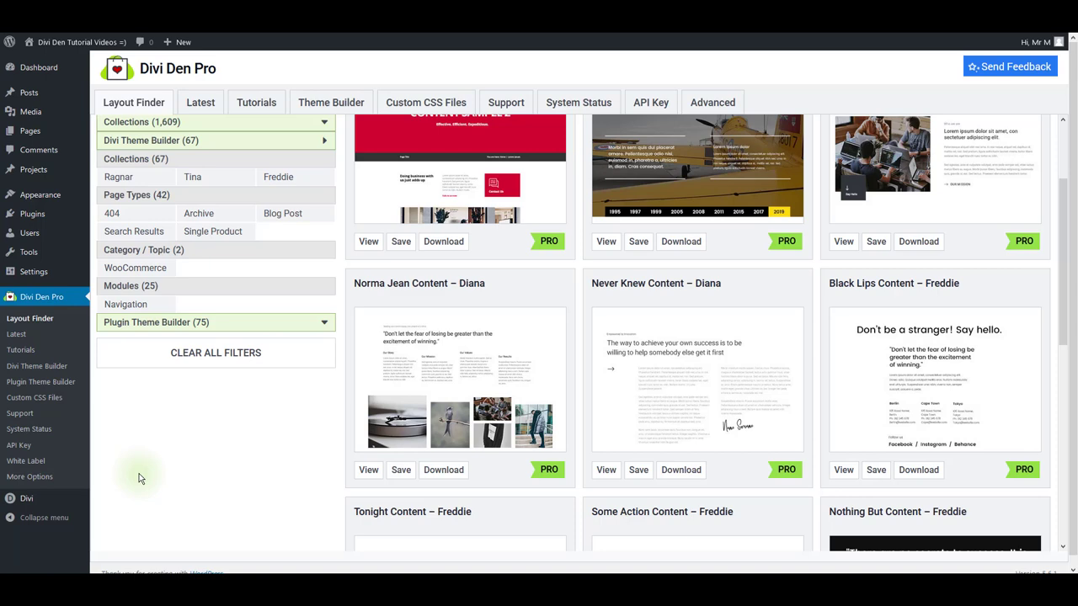
pyautogui.moveTo(27, 499)
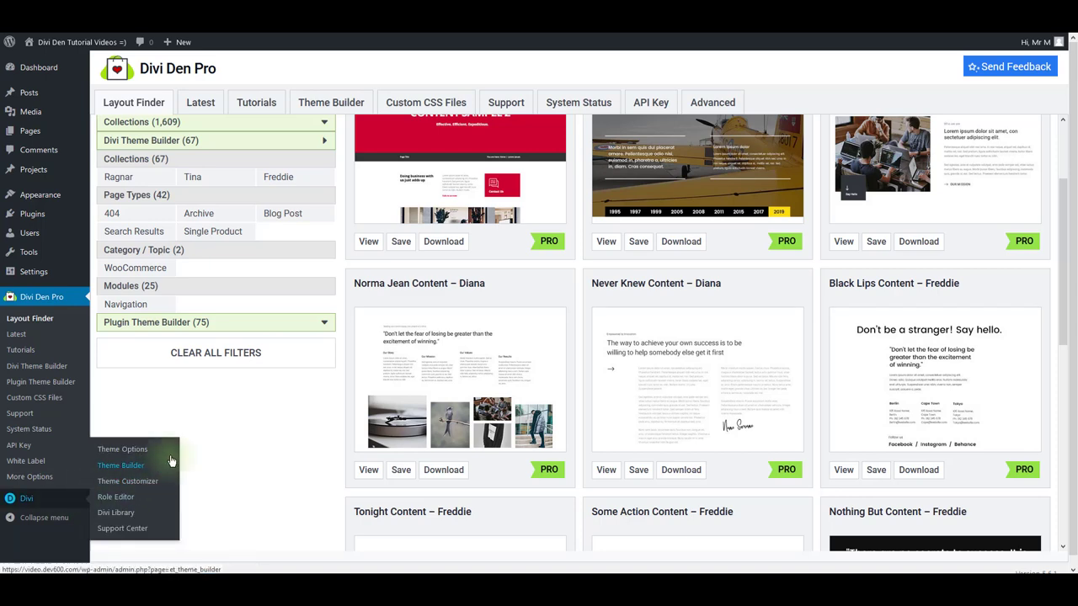
# Import the navigation template JSON, make it the Default template's global header, and delete the unassigned template
pyautogui.click(171, 462)
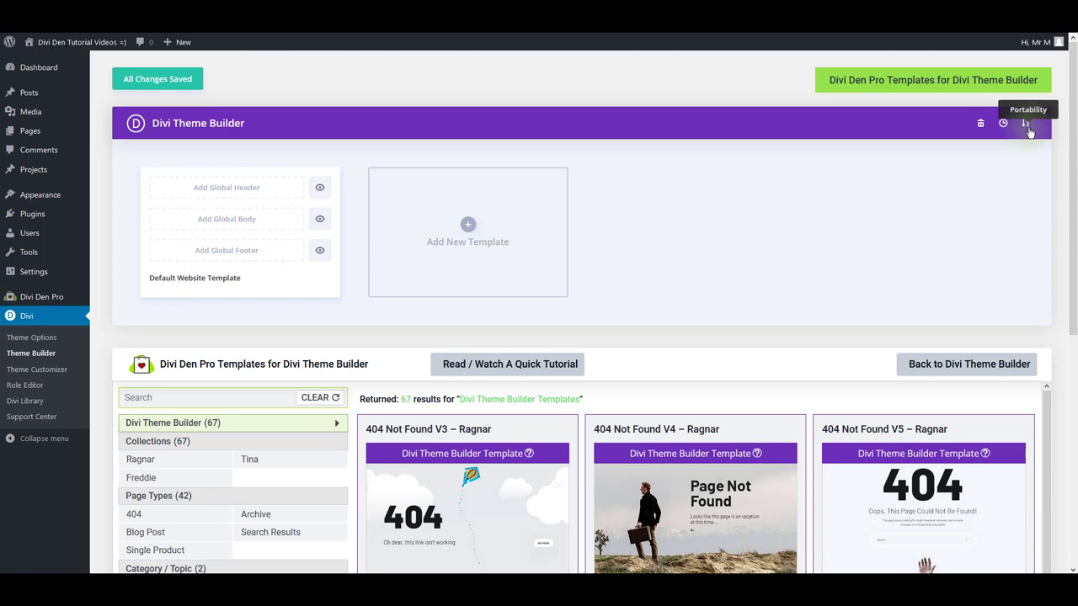
pyautogui.click(1027, 127)
pyautogui.click(510, 248)
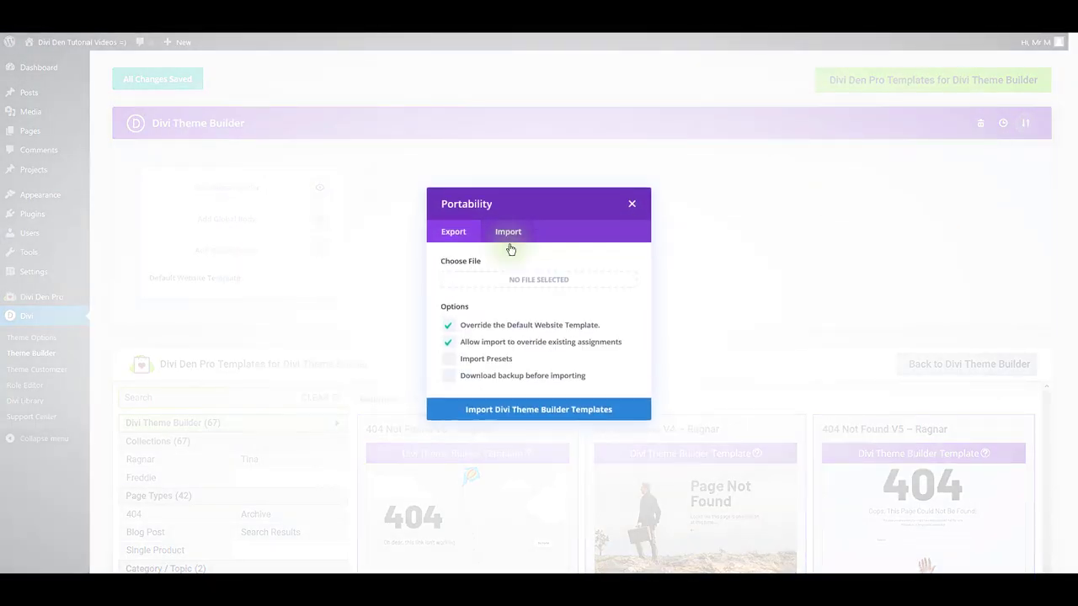
pyautogui.click(510, 282)
pyautogui.doubleClick(180, 74)
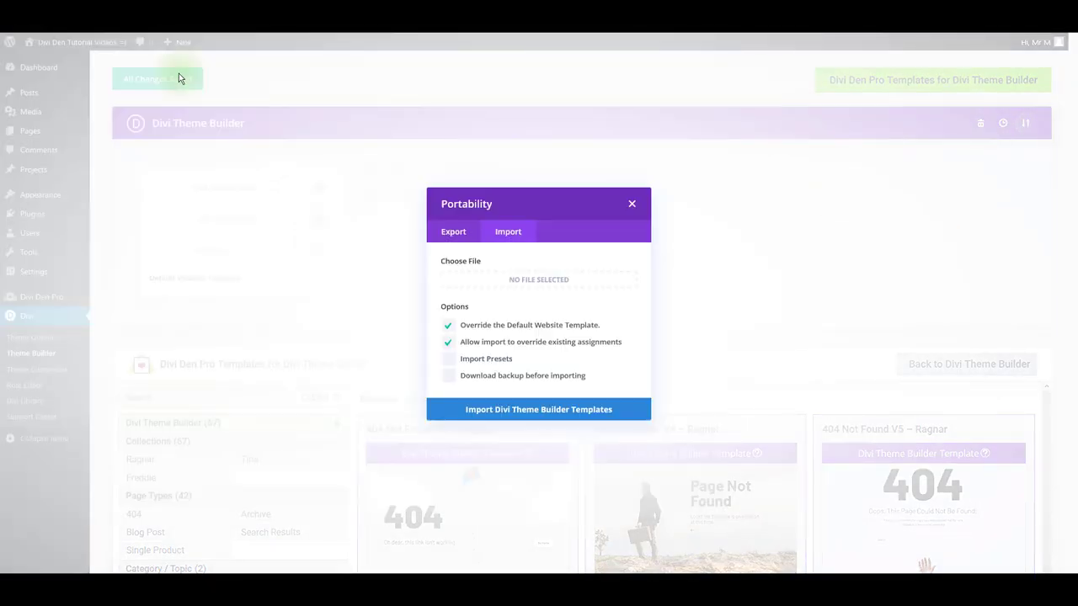
pyautogui.click(558, 411)
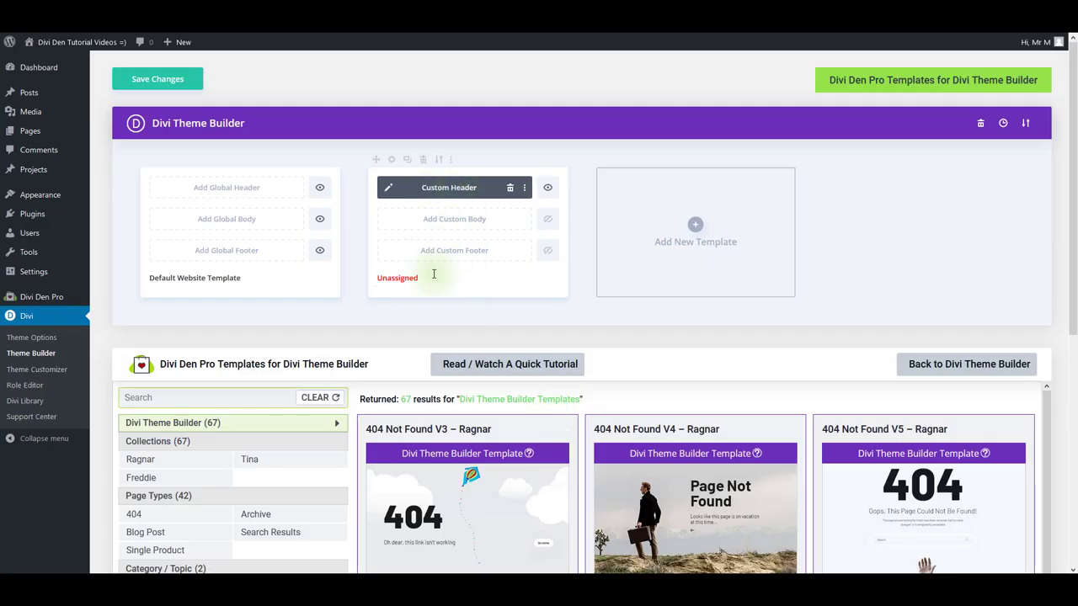
pyautogui.moveTo(438, 190); pyautogui.dragTo(216, 188)
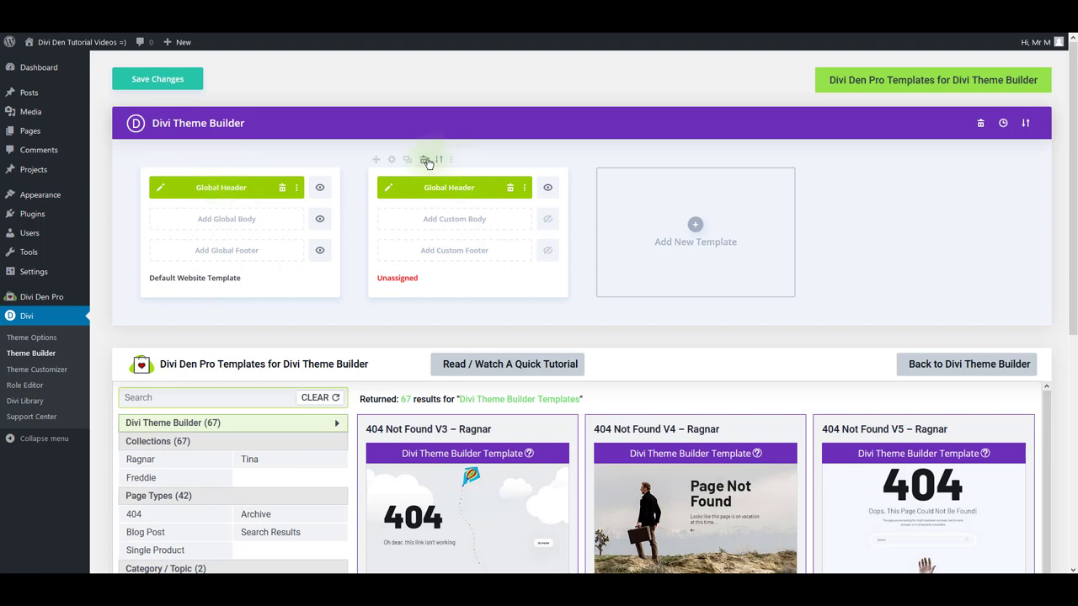
pyautogui.click(425, 160)
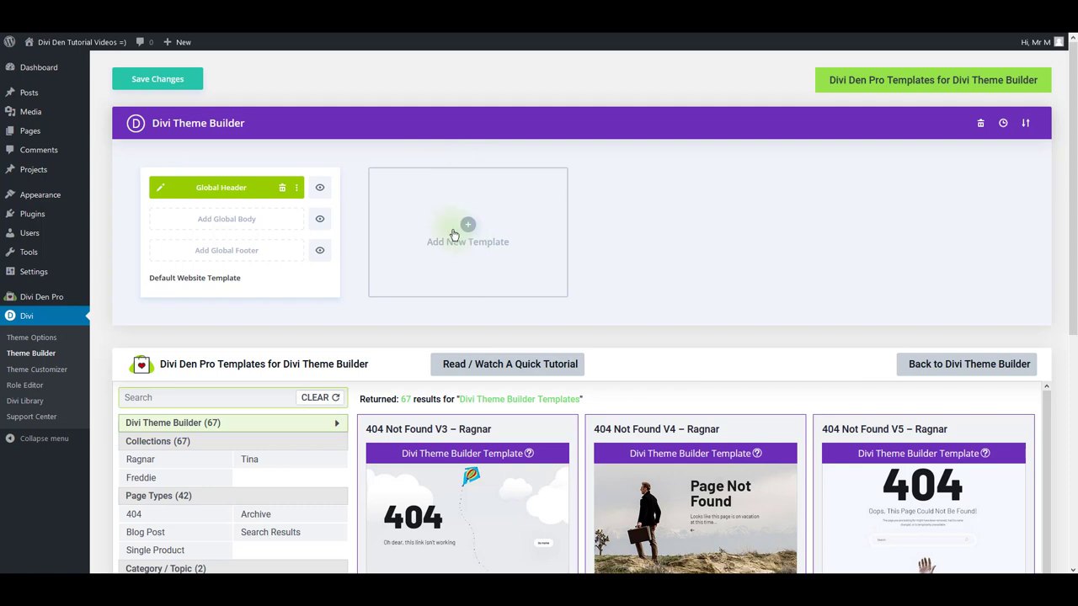
# Build the global footer from scratch by inserting Father To Son Footer – Freddie and deleting the empty section
pyautogui.click(241, 255)
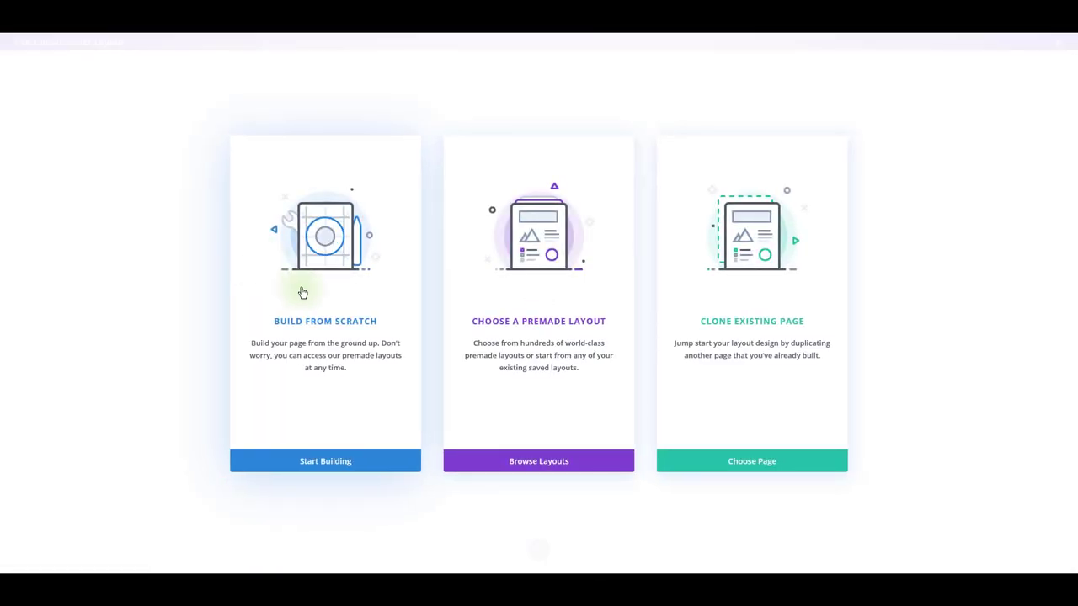
pyautogui.click(300, 289)
pyautogui.click(633, 131)
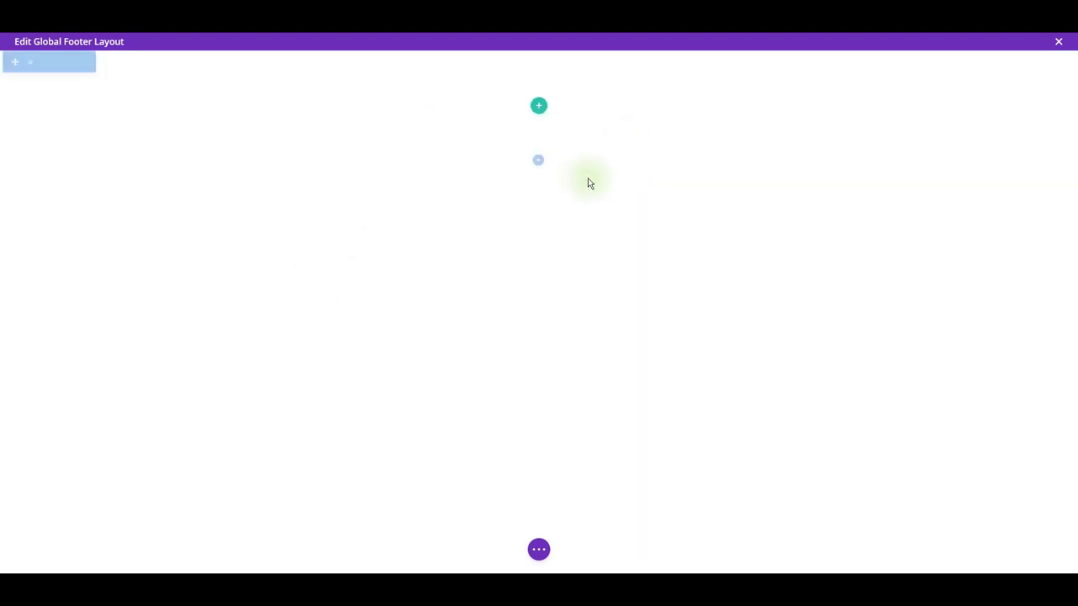
pyautogui.click(538, 157)
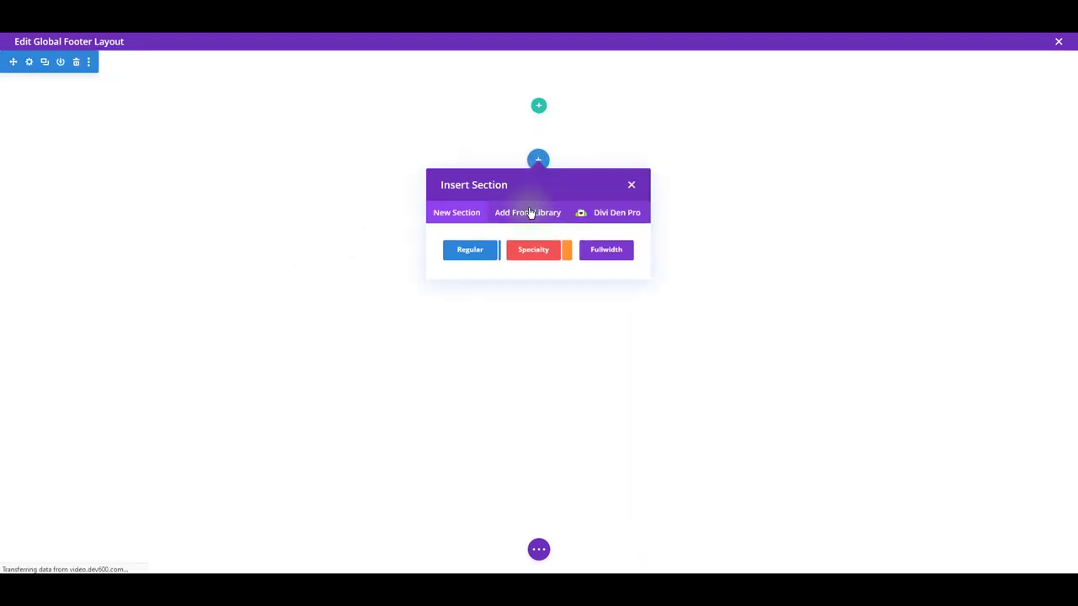
pyautogui.click(530, 212)
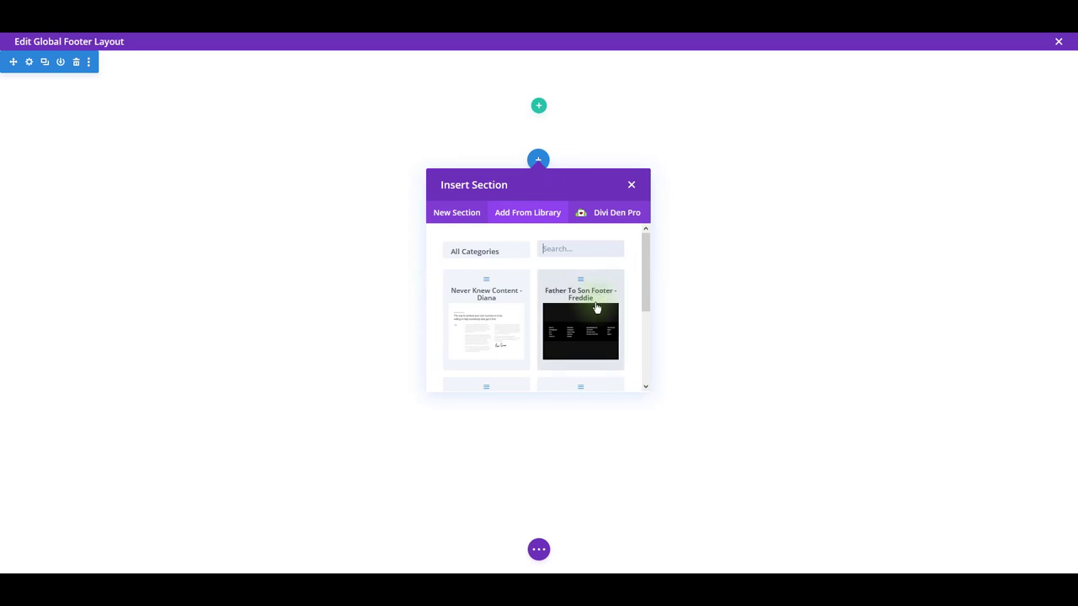
pyautogui.click(596, 308)
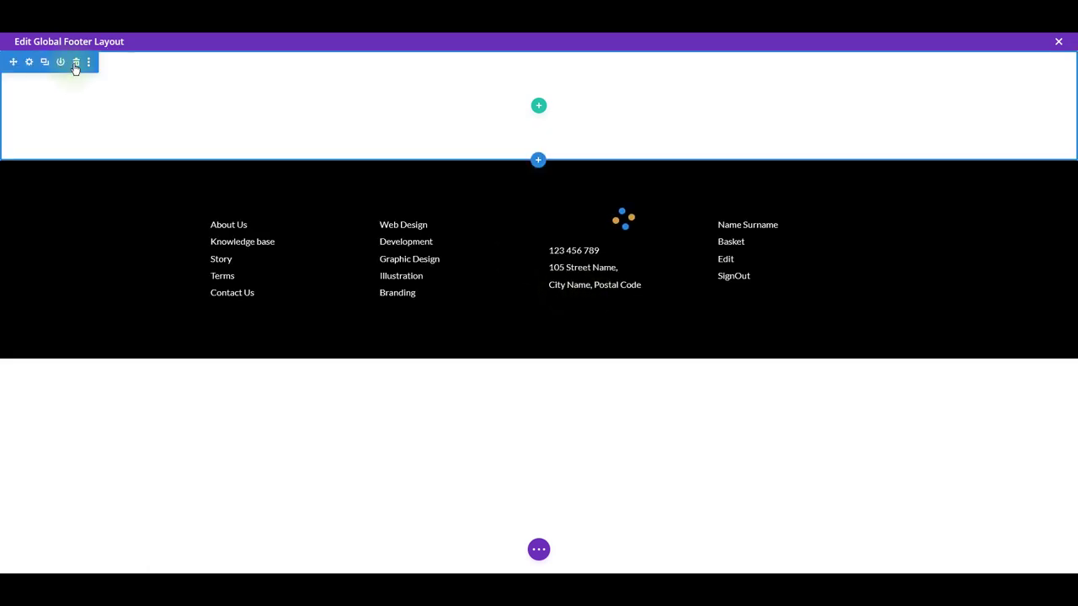
pyautogui.click(75, 62)
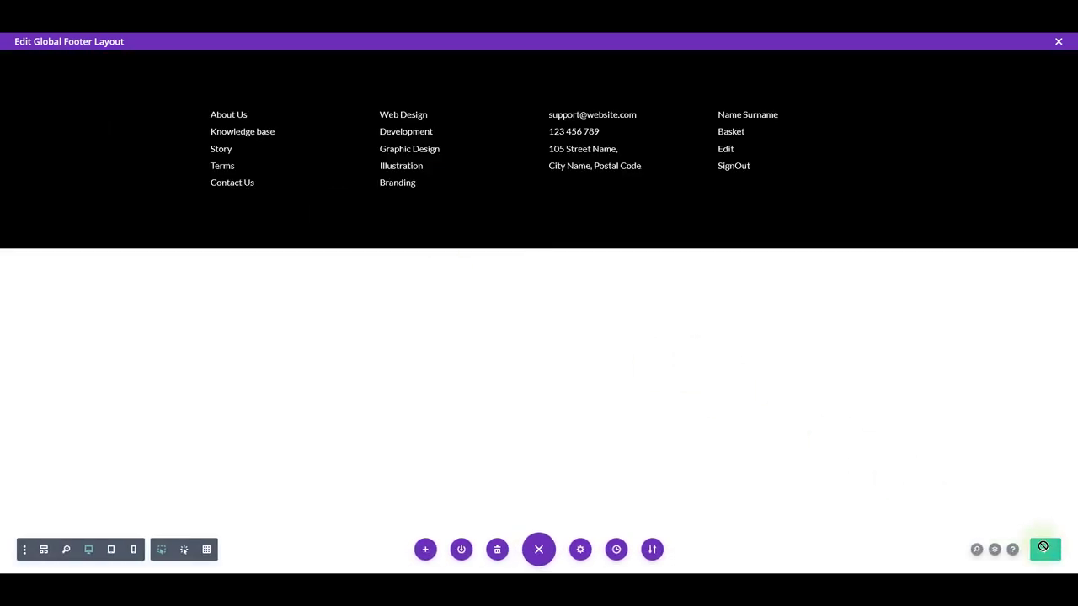
pyautogui.click(1059, 42)
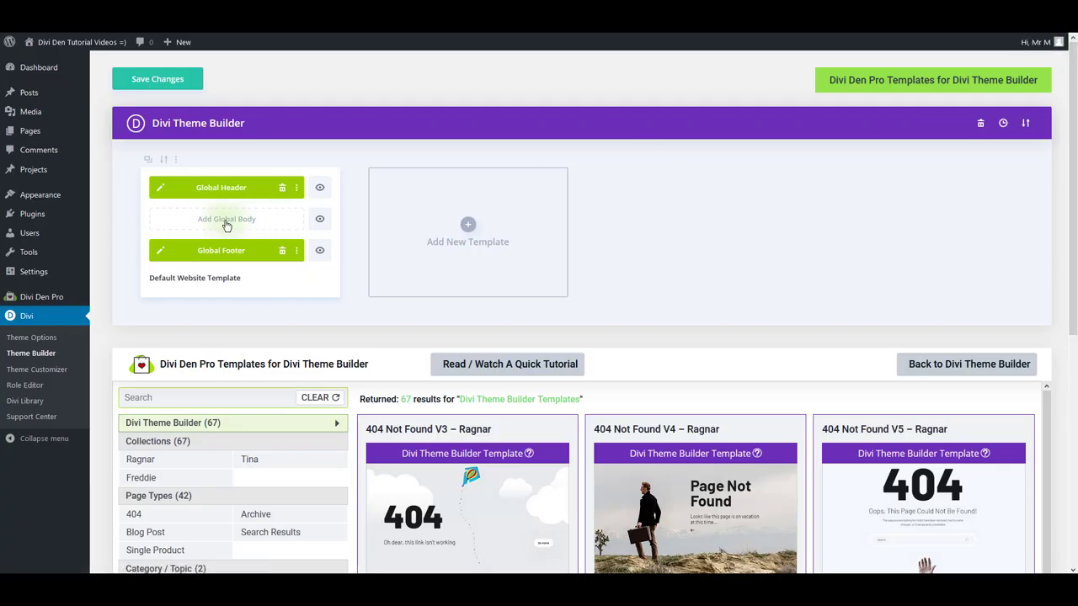
# Build the global body from the Never Knew Content - Diana layout and delete the empty section
pyautogui.click(226, 222)
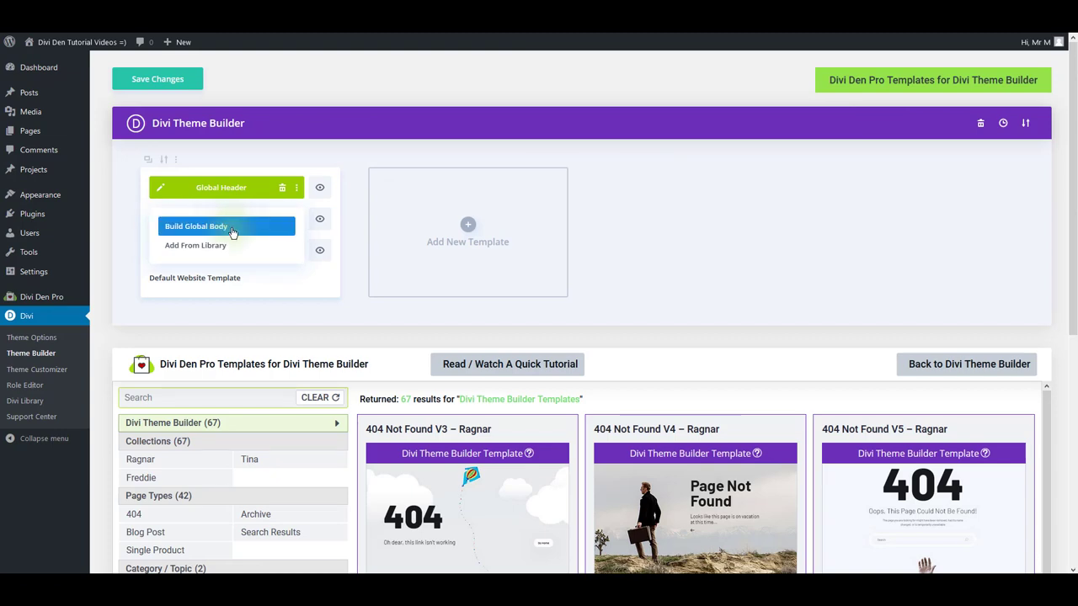
pyautogui.click(233, 229)
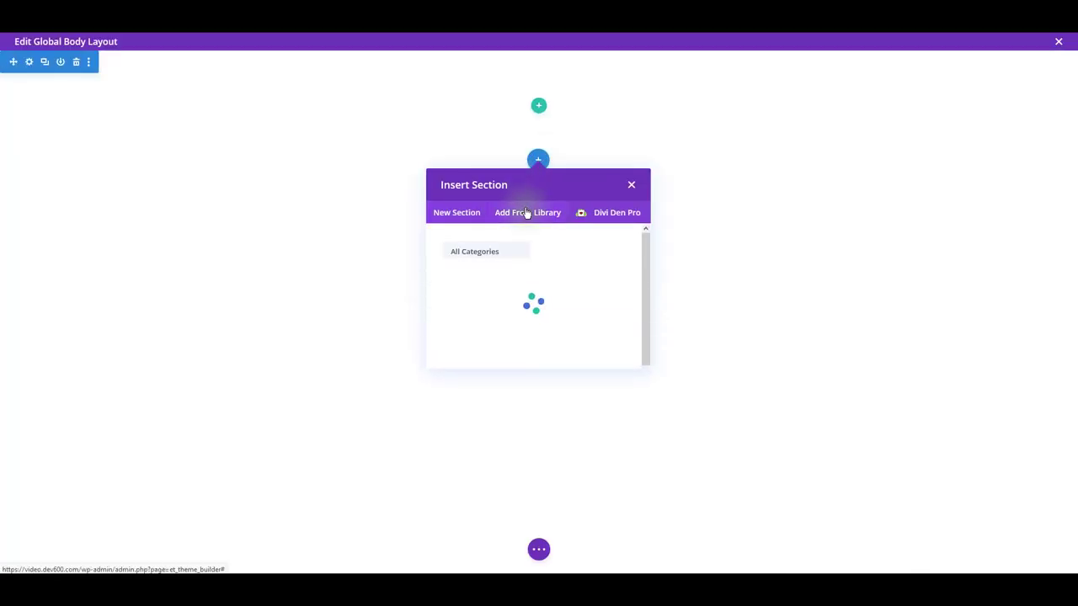
pyautogui.click(488, 309)
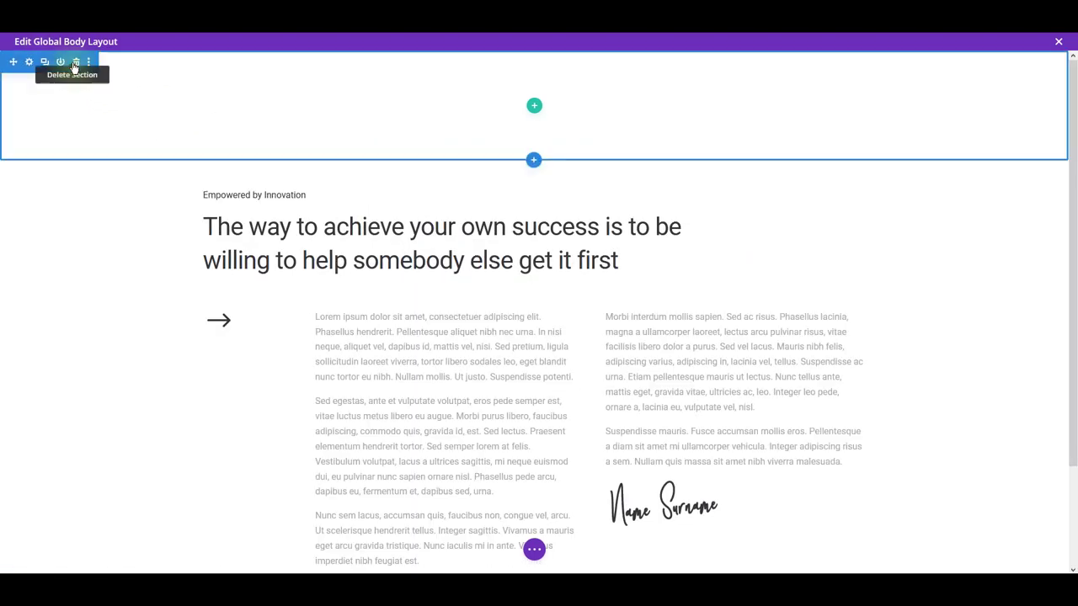
pyautogui.click(75, 63)
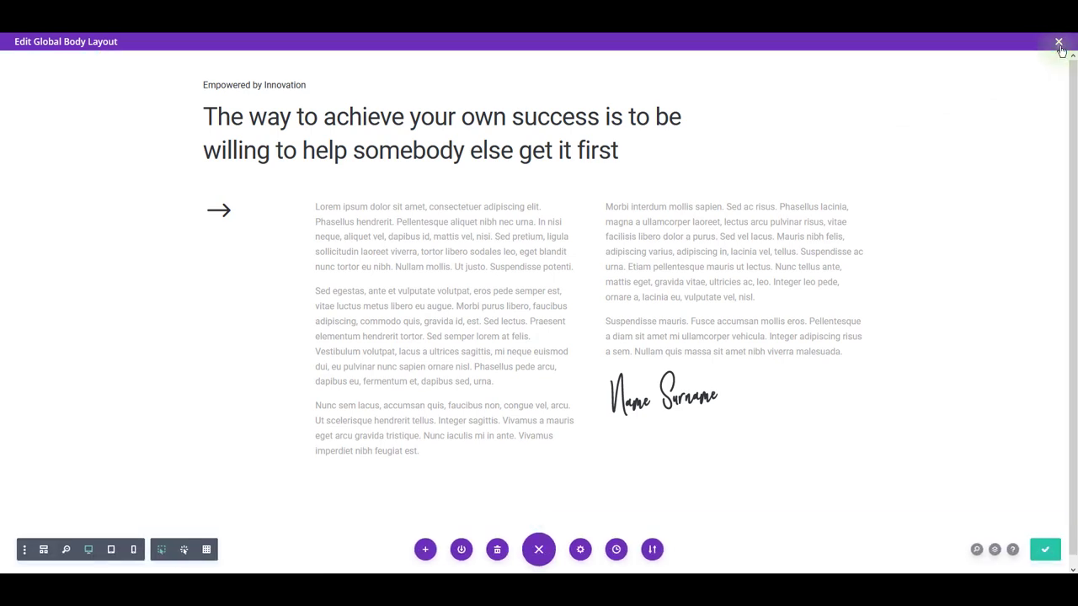
pyautogui.click(1060, 43)
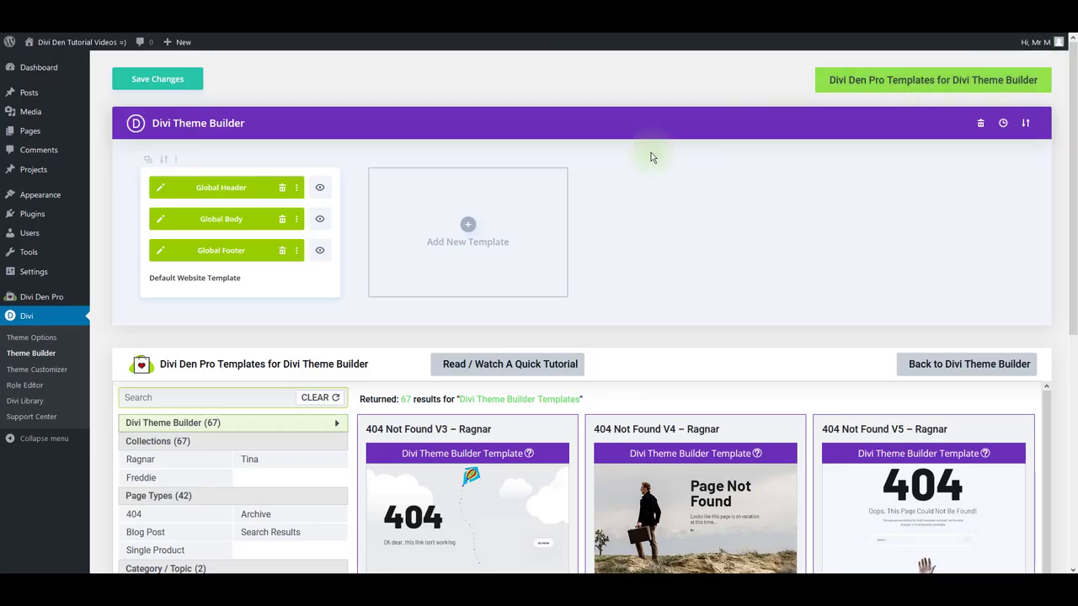
# Save the template and preview the live site's Ragnar header, quote content, footer and hamburger menu
pyautogui.click(181, 83)
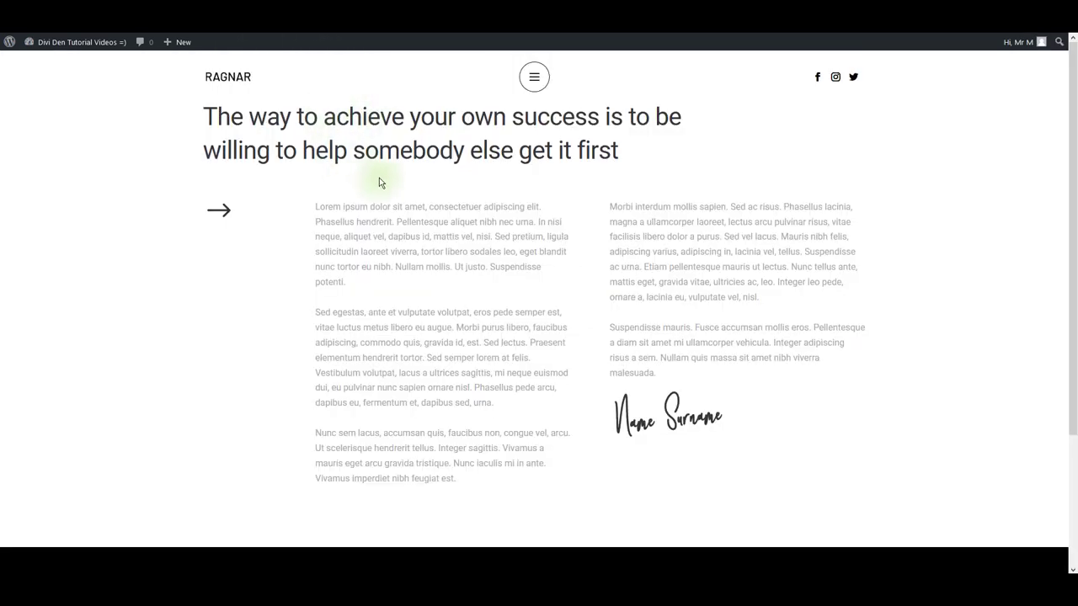
pyautogui.scroll(-3, 387, 189)
pyautogui.scroll(3, 353, 155)
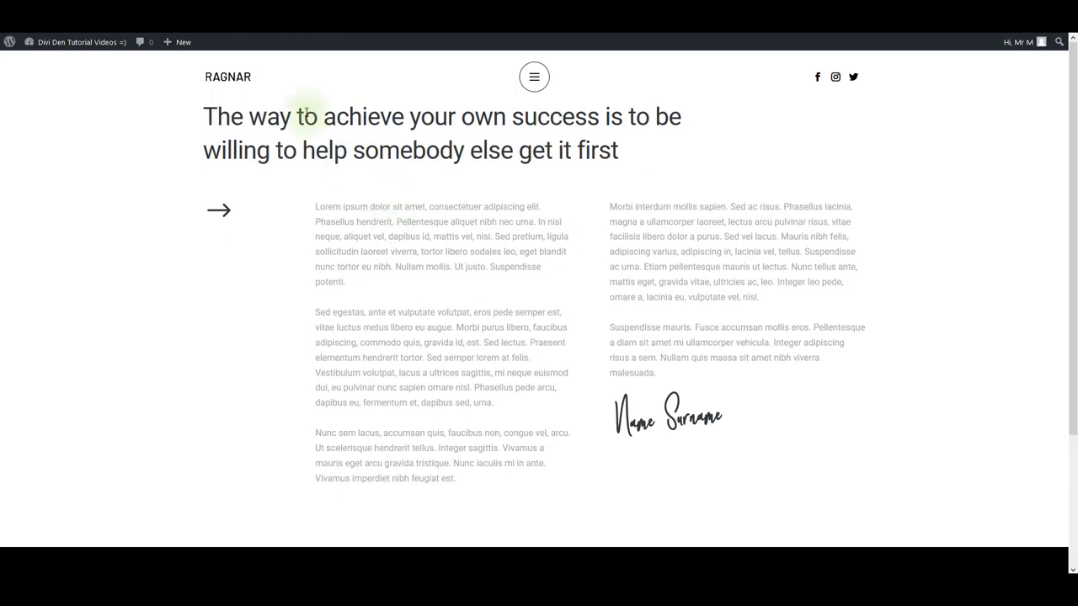
pyautogui.click(536, 80)
pyautogui.click(537, 99)
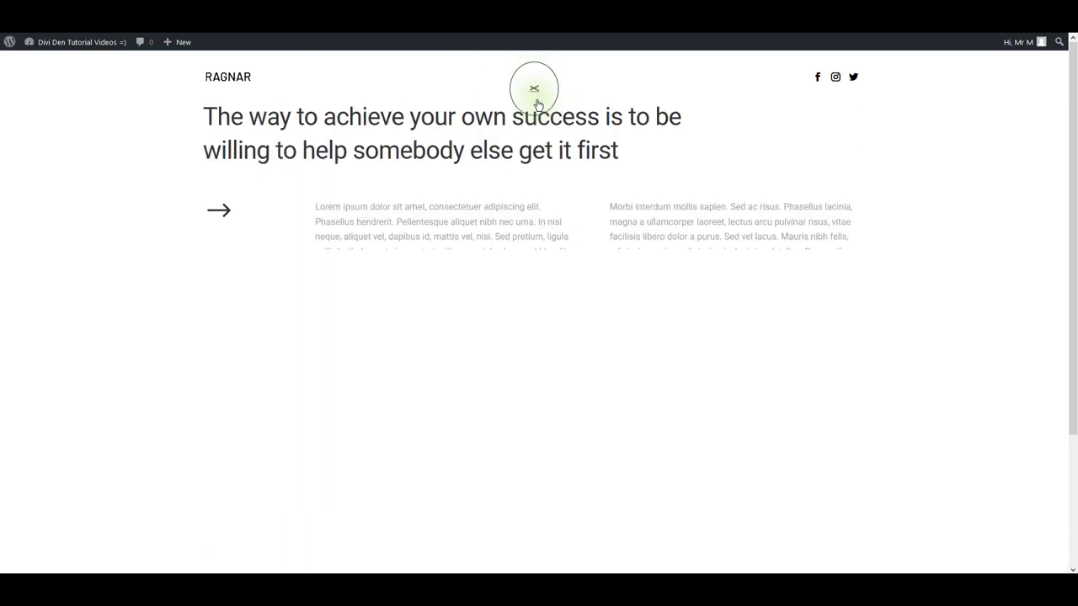
pyautogui.scroll(-10, 450, 374)
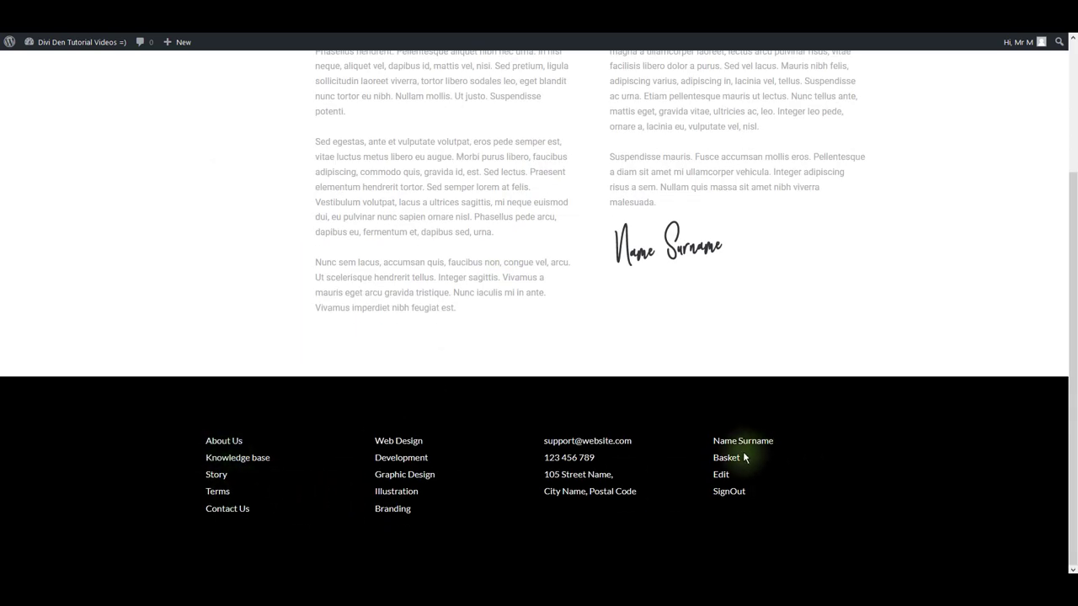
pyautogui.scroll(3, 673, 442)
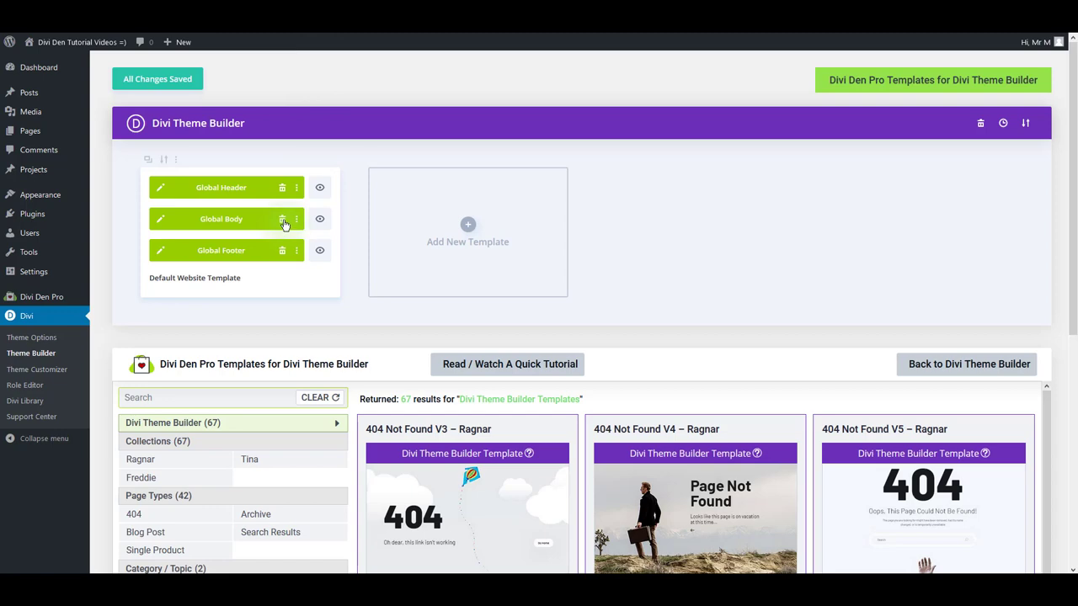
# Delete the Global Body, save, and scroll the blog page to see posts above the footer
pyautogui.click(283, 221)
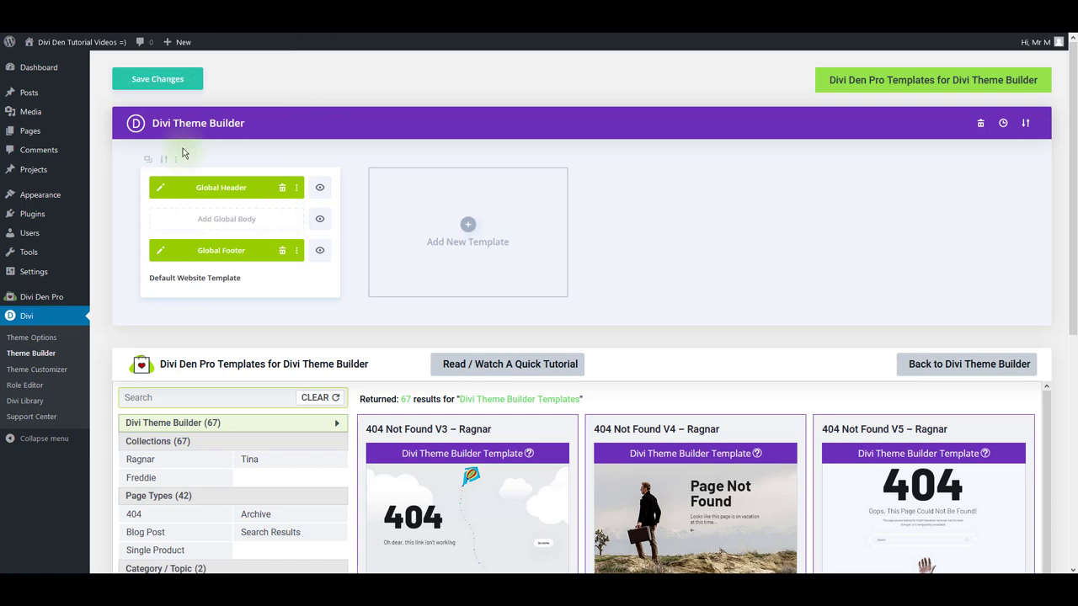
pyautogui.click(161, 82)
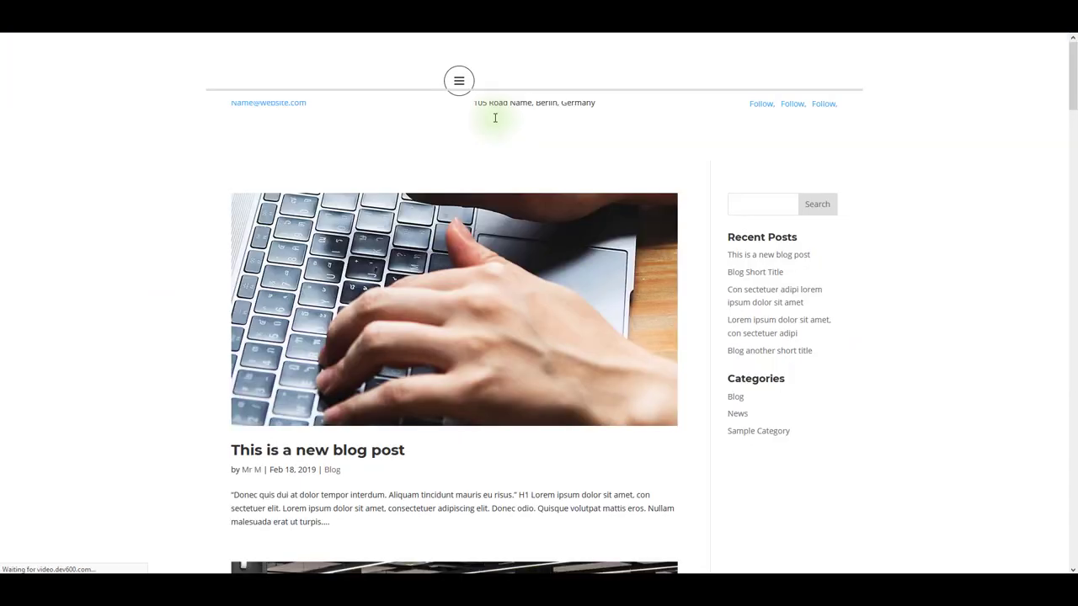
pyautogui.scroll(-2, 495, 113)
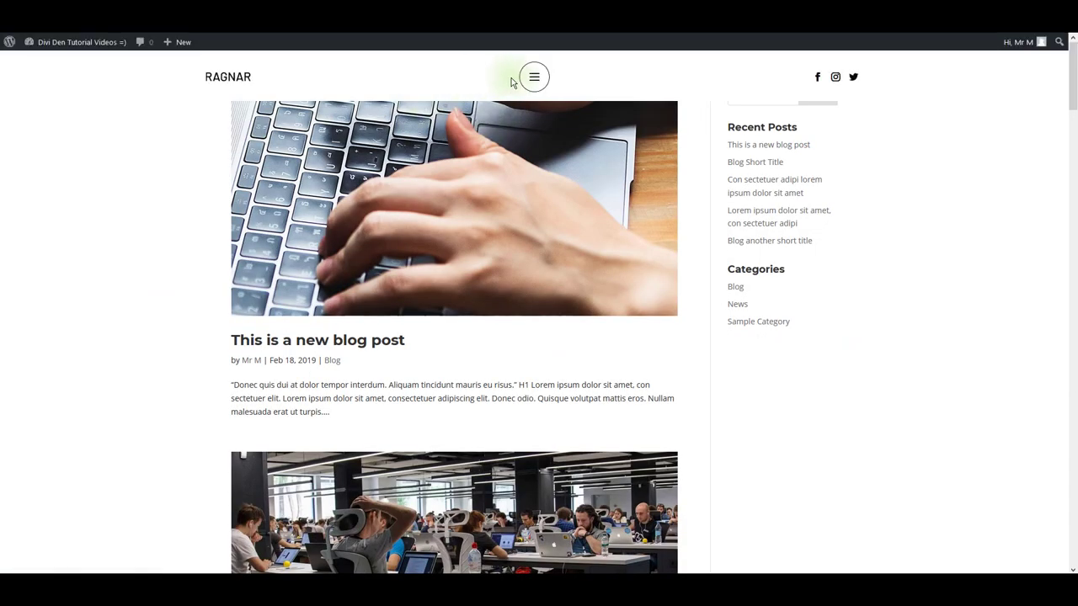
pyautogui.scroll(-5, 450, 350)
pyautogui.scroll(-5, 450, 349)
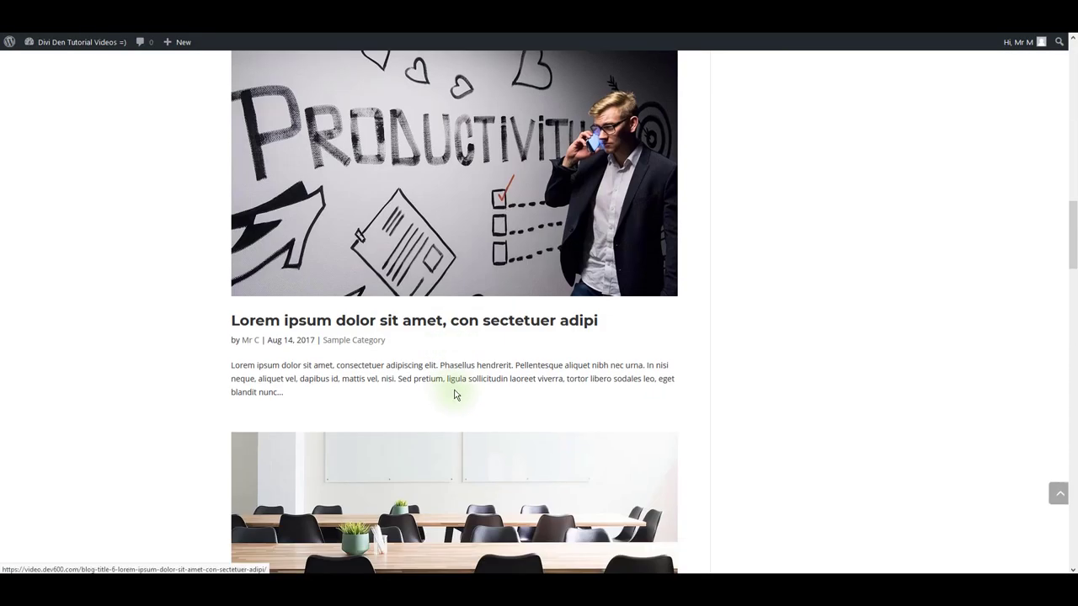
pyautogui.scroll(-5, 453, 392)
pyautogui.moveTo(1073, 333); pyautogui.dragTo(1071, 566)
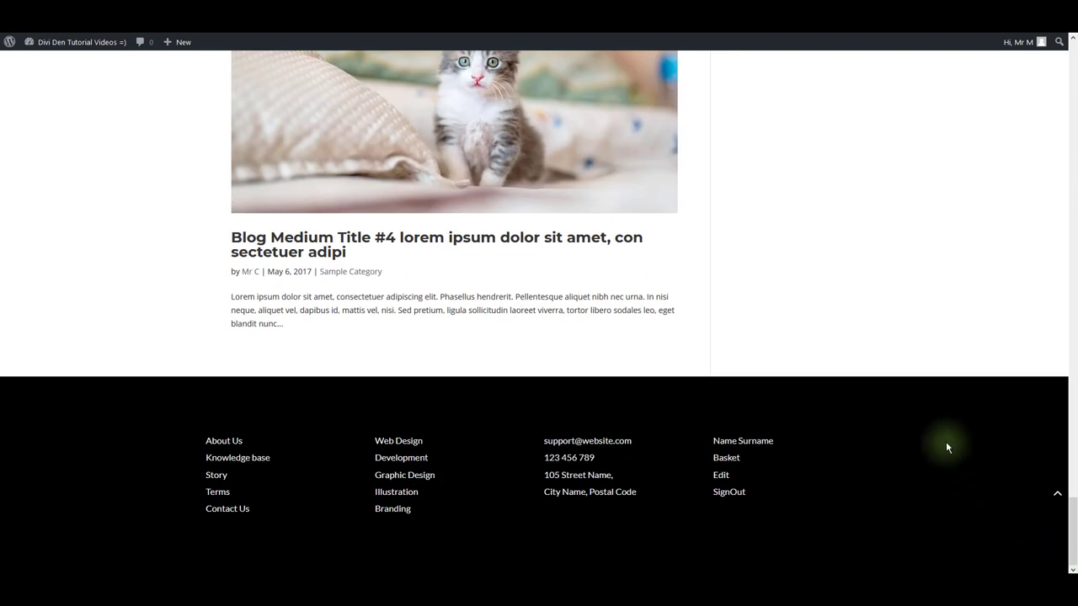